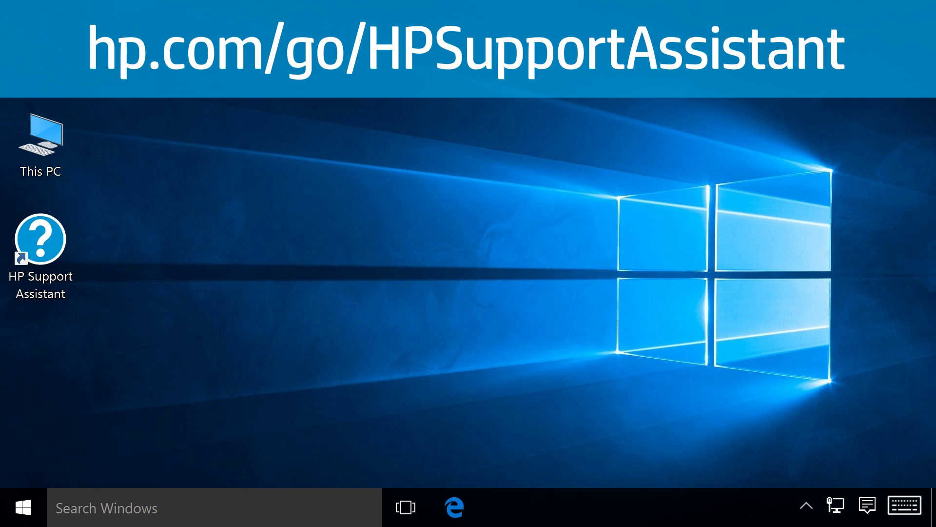
# Launch HP Support Assistant to see My PC's warranty ending 5/3/2016 on My devices
pyautogui.doubleClick(53, 248)
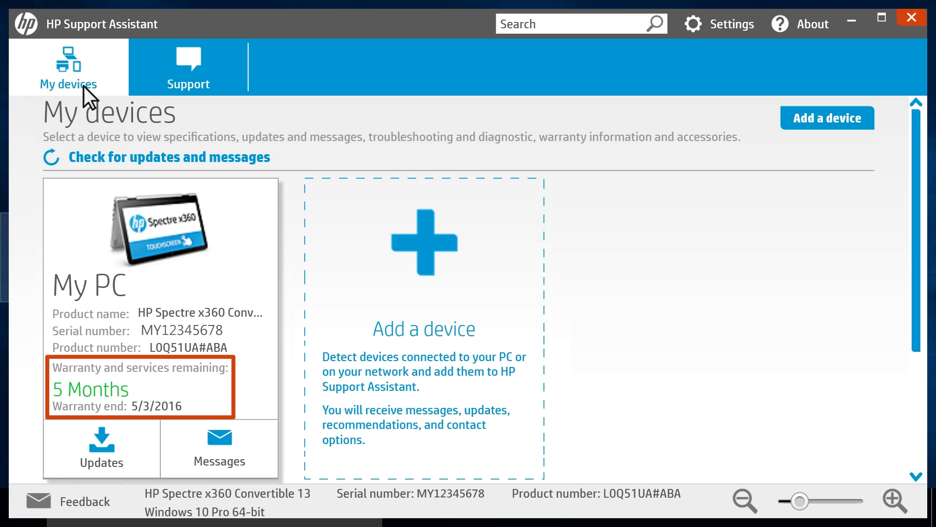
# Open My PC's Warranty and services tab, last checked 12/10/2015
pyautogui.click(203, 407)
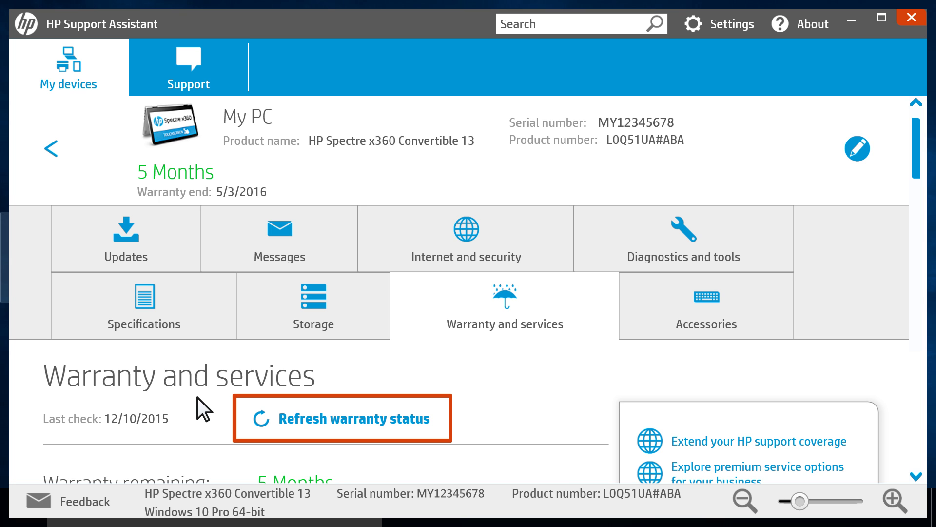
# Refresh My PC's warranty status so the Checking dialog downloads warranty information
pyautogui.click(388, 422)
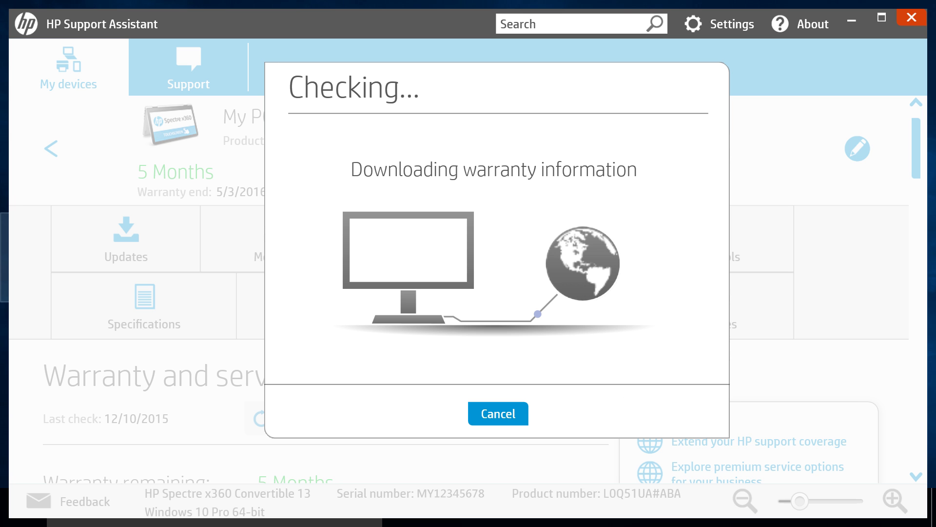